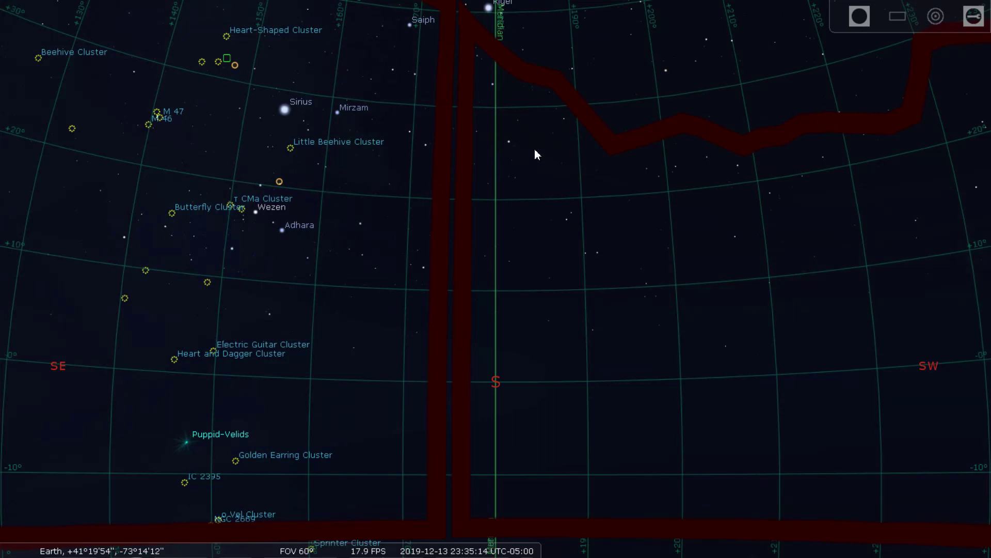
# - Open the date and time settings and set the simulated date to 2019-9-13
pyautogui.moveTo(535, 150); pyautogui.dragTo(536, 188)
pyautogui.scroll(-2, 588, 84)
pyautogui.moveTo(588, 85); pyautogui.dragTo(511, 344)
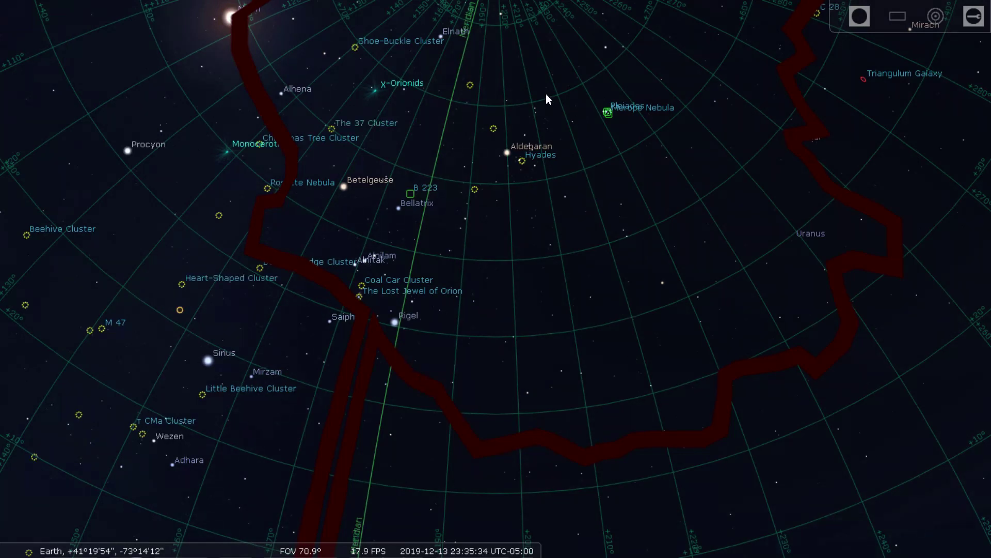
pyautogui.moveTo(26, 426)
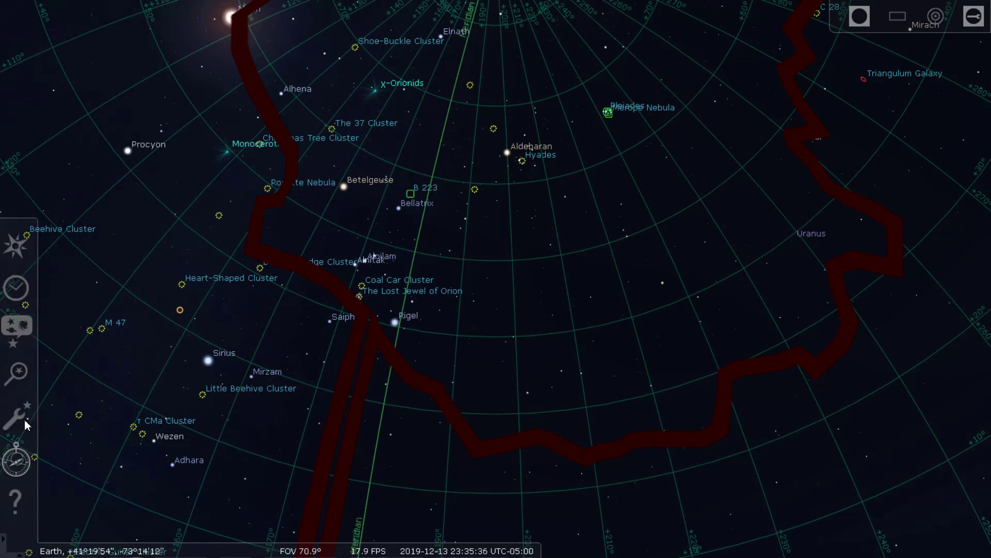
pyautogui.moveTo(16, 330)
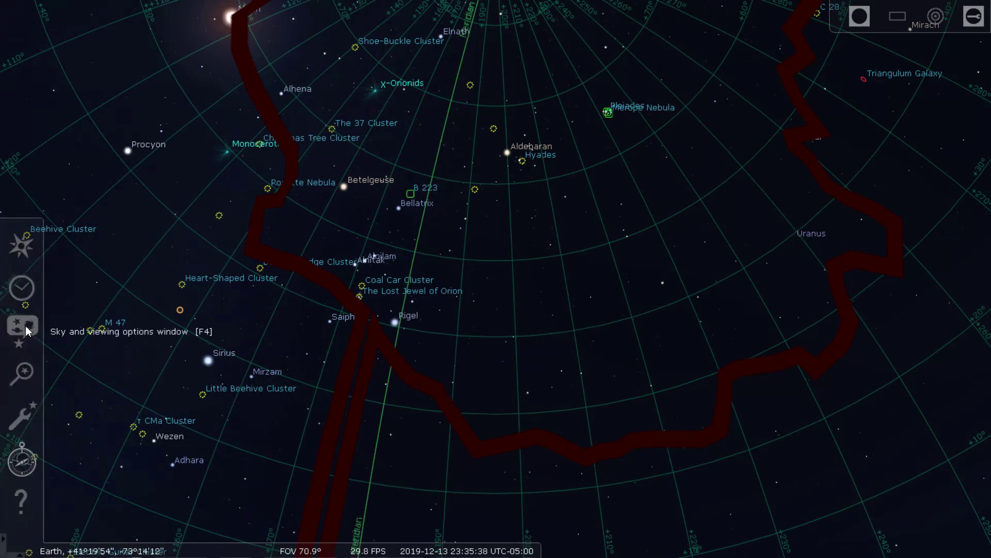
pyautogui.click(20, 293)
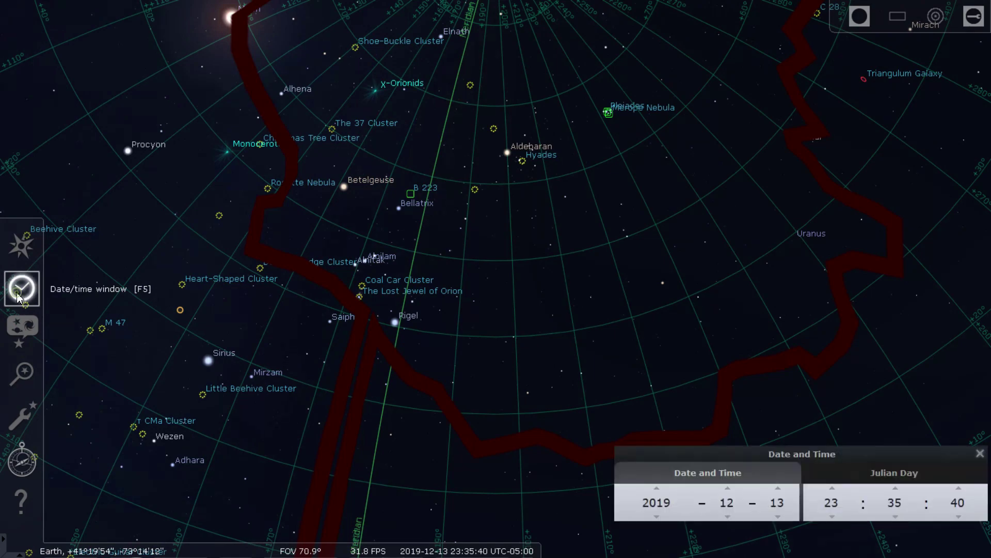
pyautogui.click(728, 489)
pyautogui.click(728, 488)
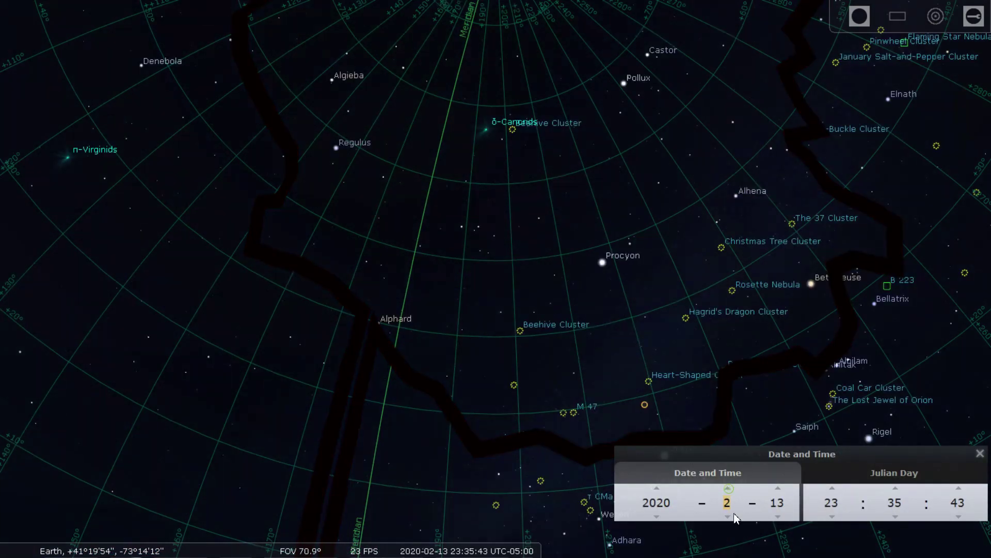
pyautogui.click(723, 516)
pyautogui.click(723, 516)
pyautogui.click(723, 516)
pyautogui.click(722, 516)
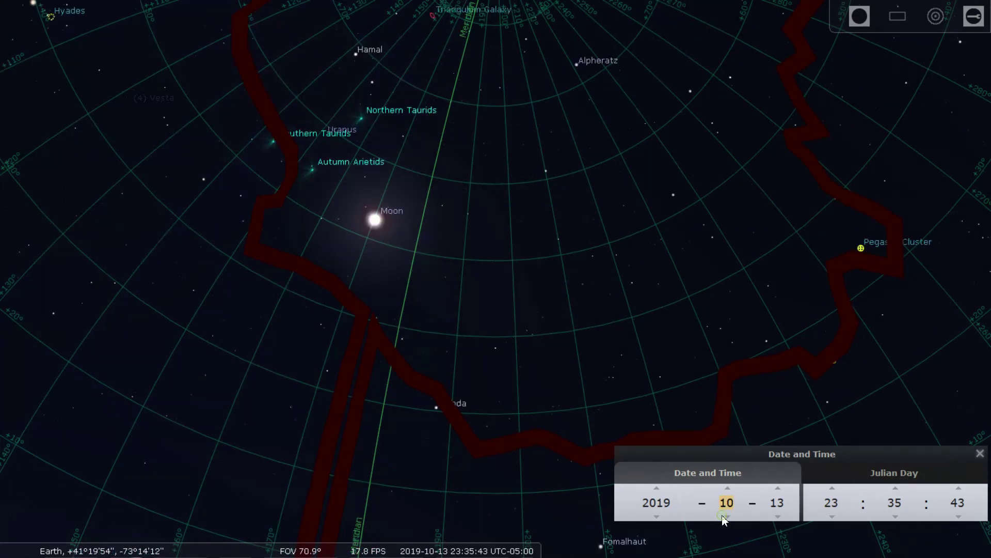
pyautogui.click(723, 516)
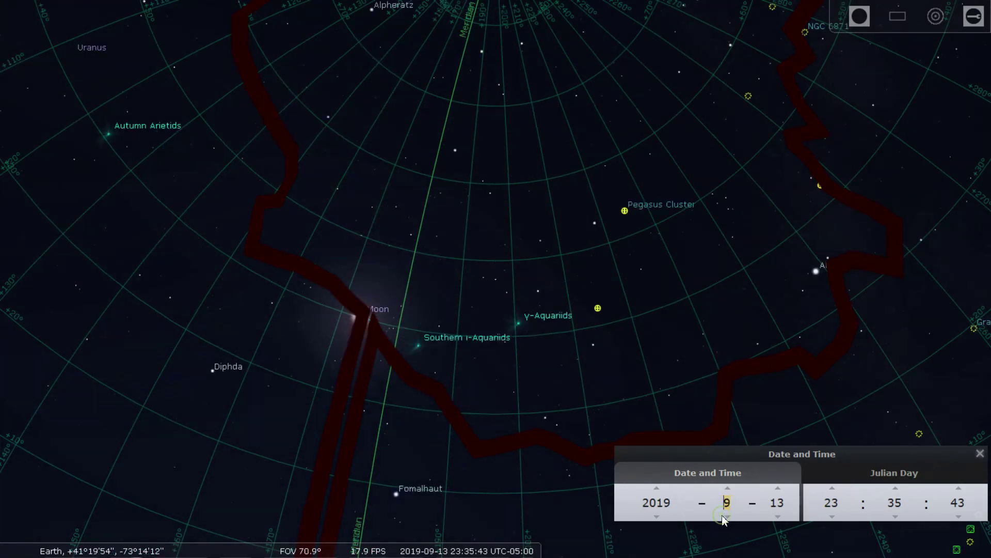
# - Set the hour of the simulated time to 20
pyautogui.click(830, 516)
pyautogui.click(830, 516)
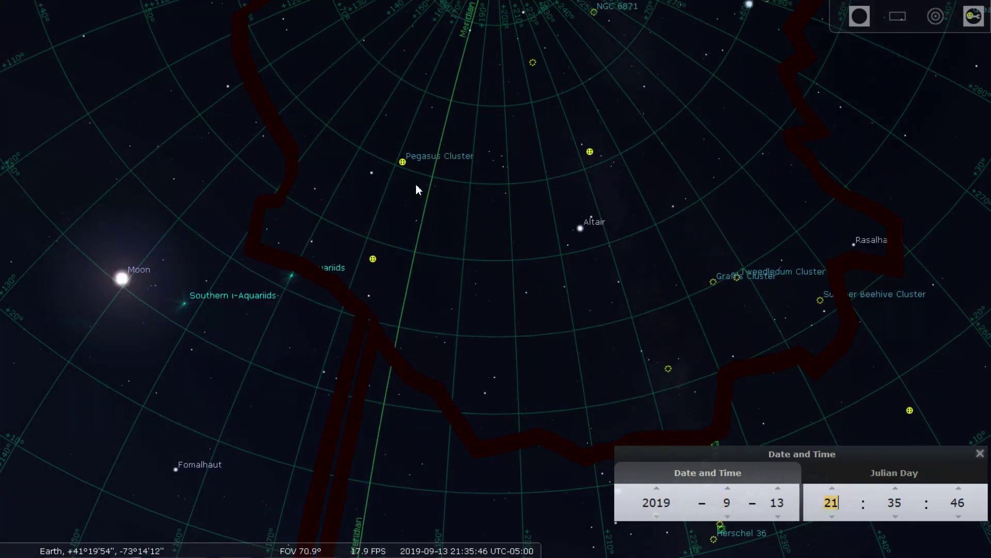
pyautogui.moveTo(455, 156); pyautogui.dragTo(471, 316)
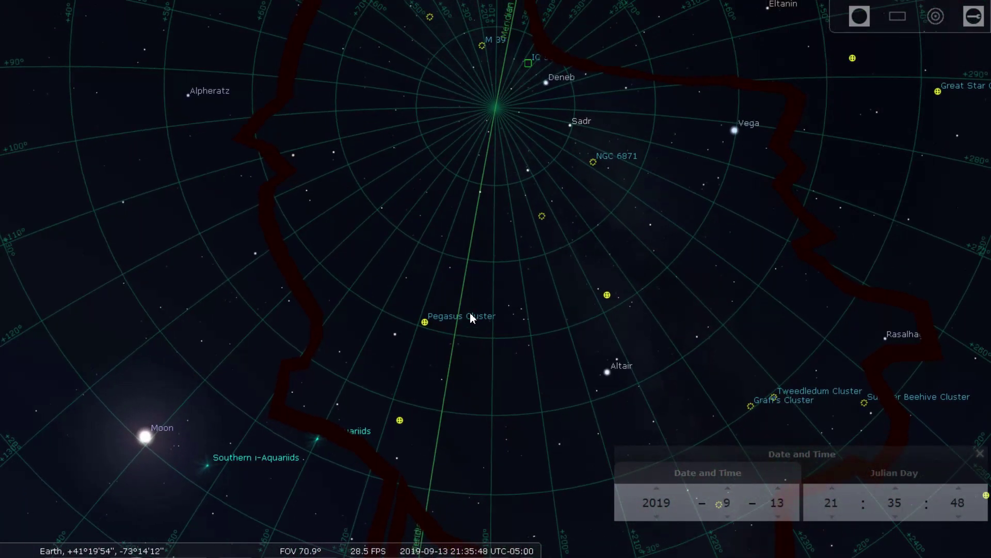
pyautogui.click(832, 517)
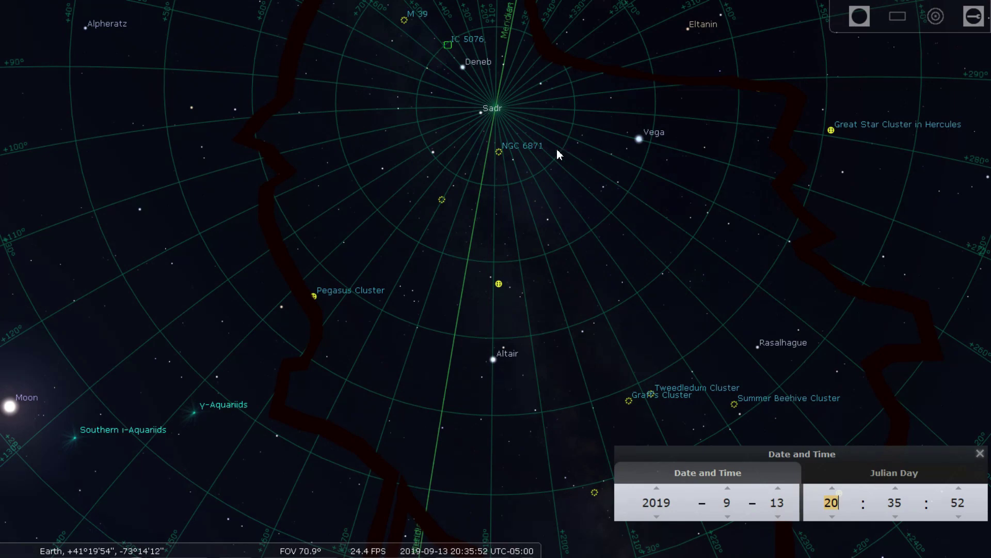
# - Locate the Veil Nebula near 52 Cyg in Cygnus and examine it up close
pyautogui.scroll(3, 557, 154)
pyautogui.moveTo(553, 144); pyautogui.dragTo(575, 201)
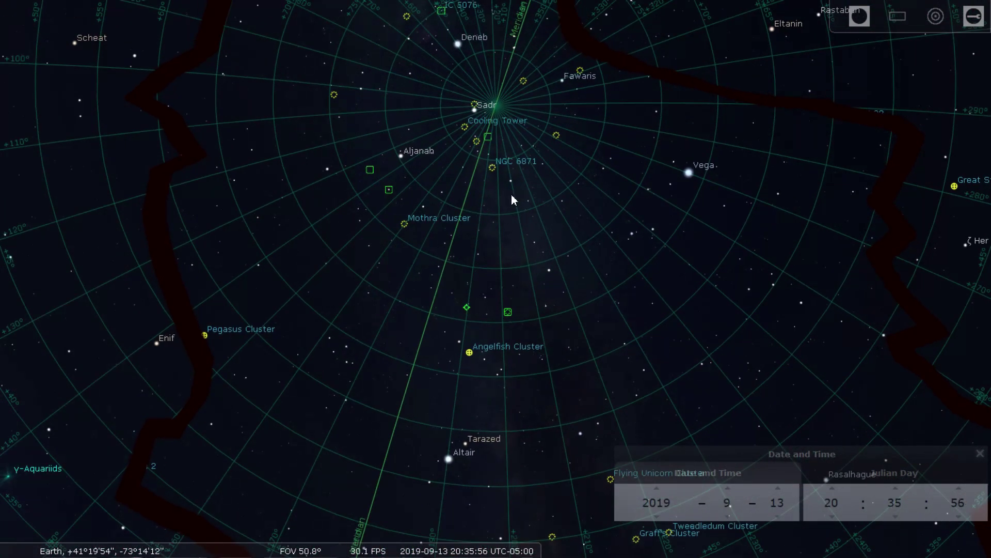
pyautogui.moveTo(554, 191); pyautogui.dragTo(619, 179)
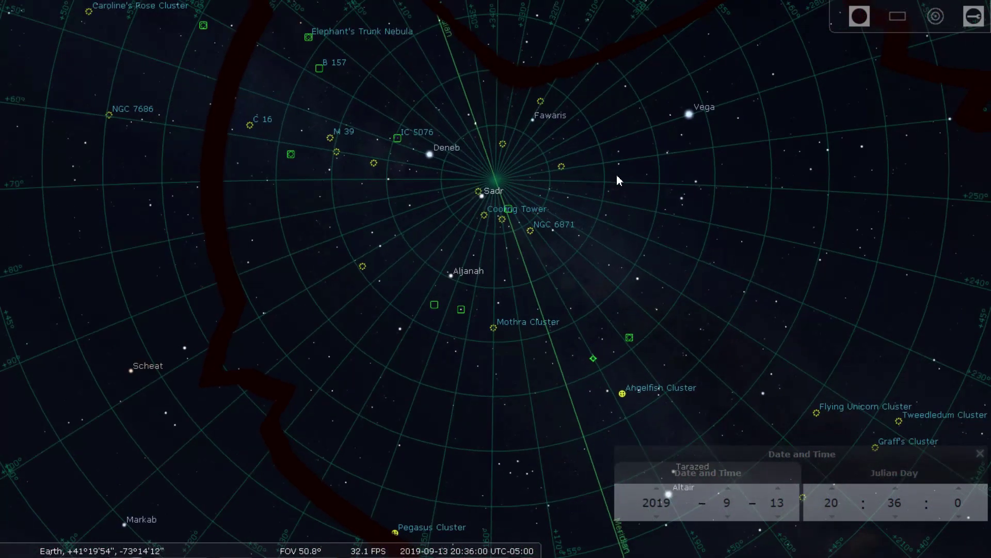
pyautogui.scroll(3, 478, 178)
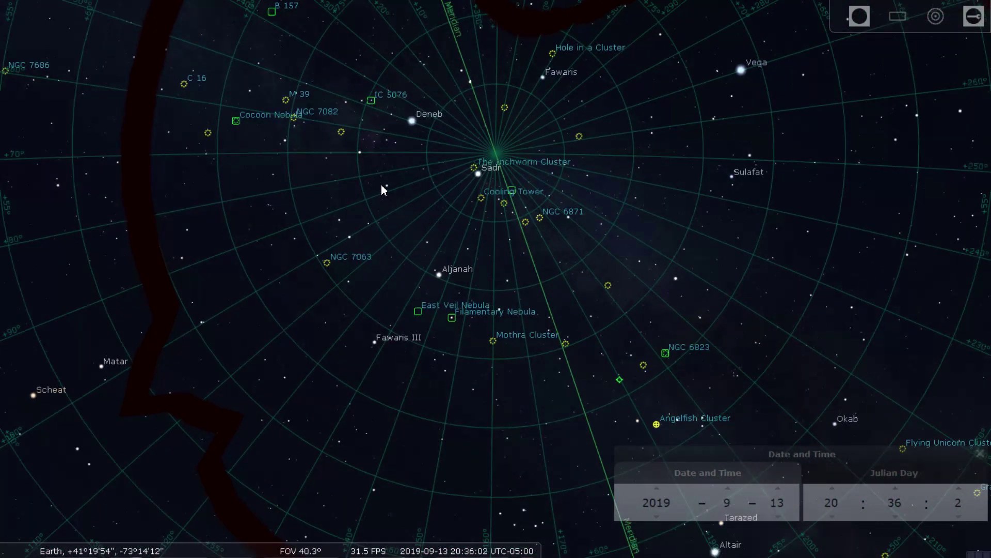
pyautogui.scroll(3, 367, 192)
pyautogui.scroll(1, 328, 160)
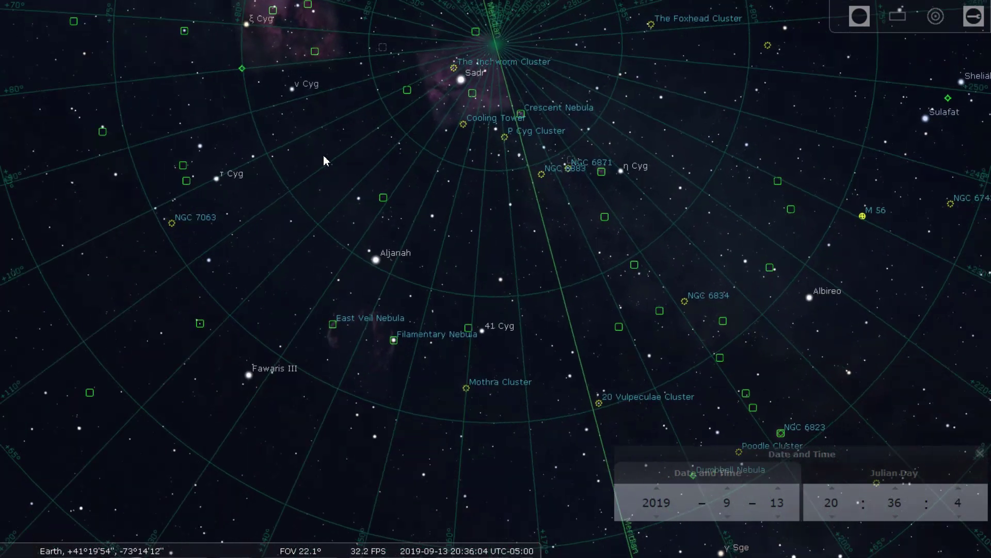
pyautogui.moveTo(338, 215); pyautogui.dragTo(404, 105)
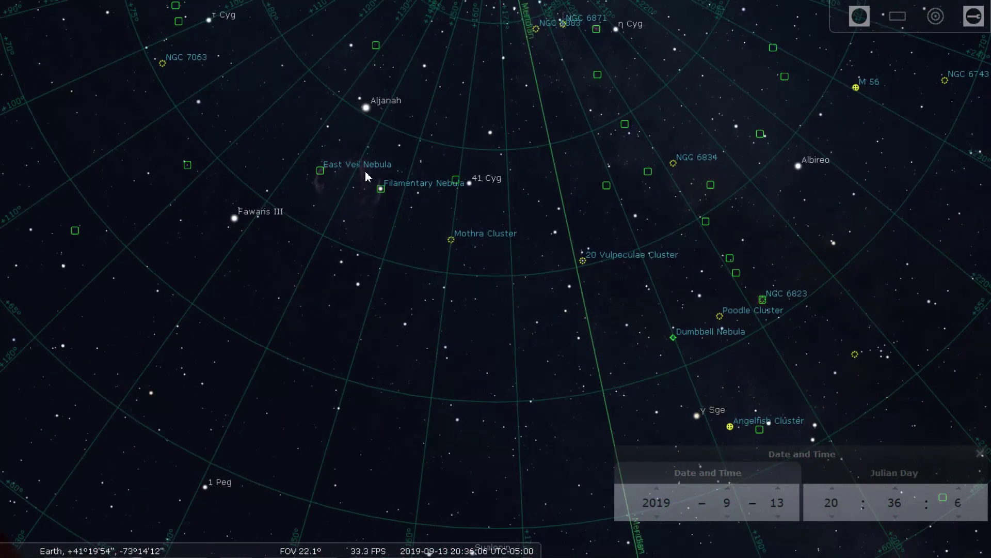
pyautogui.moveTo(348, 188); pyautogui.dragTo(401, 167)
pyautogui.scroll(5, 386, 174)
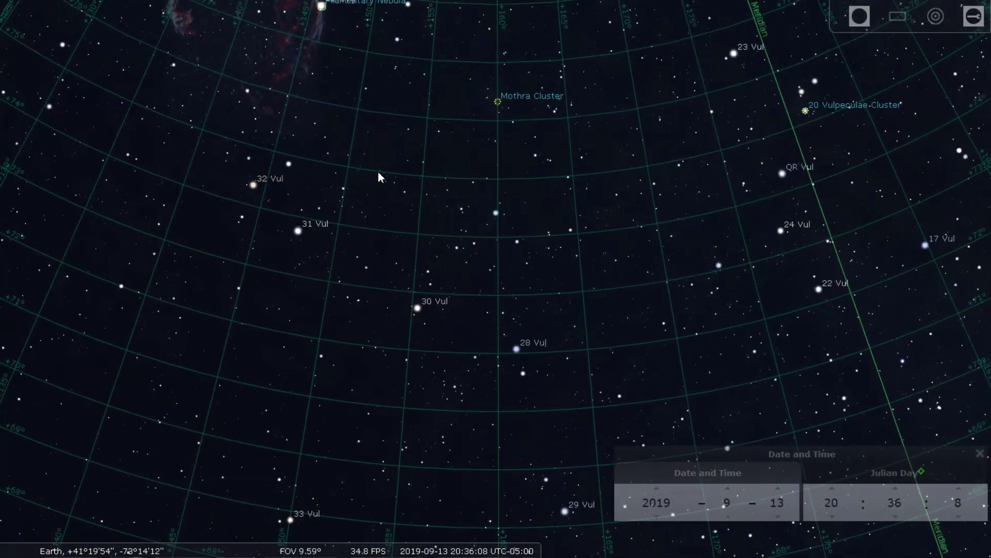
pyautogui.moveTo(335, 149); pyautogui.dragTo(388, 353)
pyautogui.scroll(4, 454, 188)
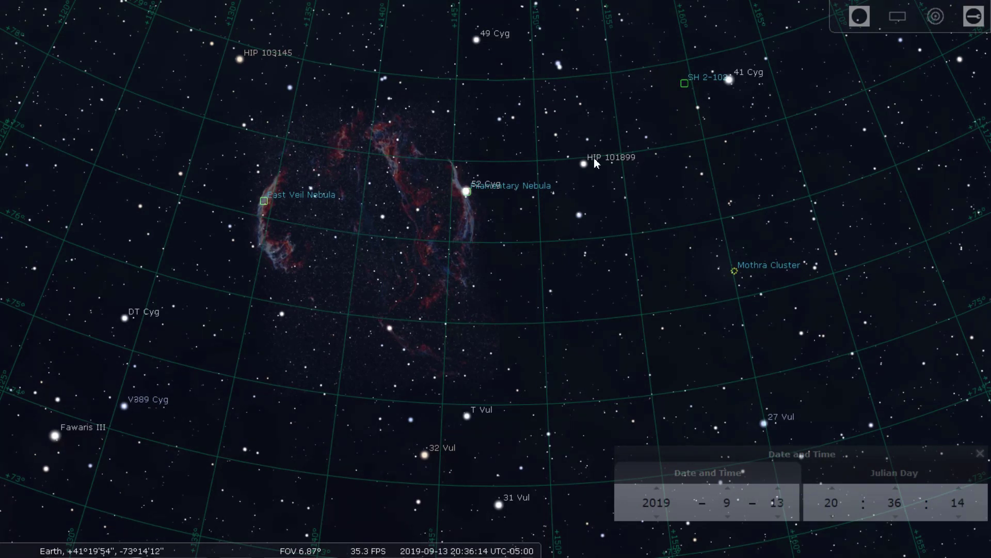
pyautogui.press('Up')
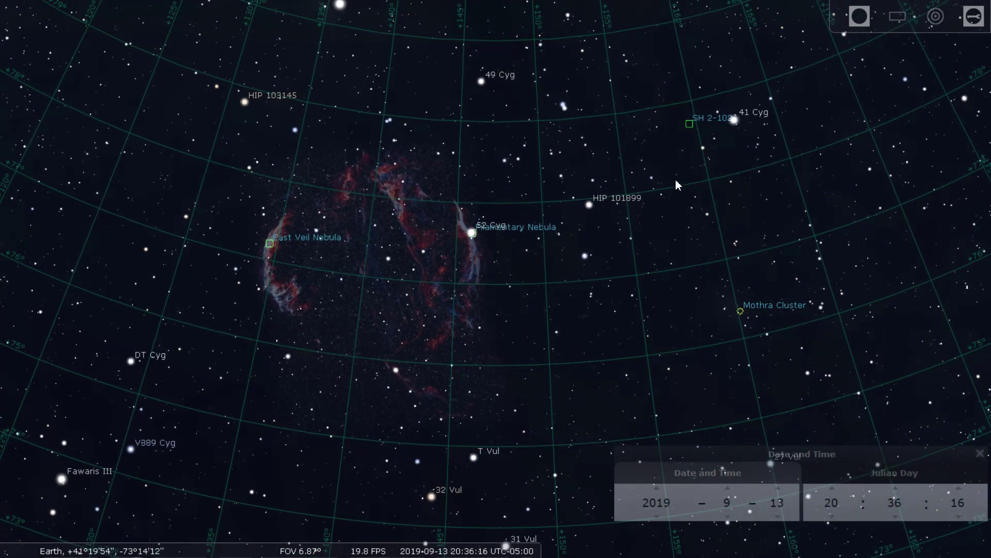
# - Turn on the image sensor frame and compare the EOS 600D field through the Canon 50mm, ST80 F5.0, ED80 F7.5, Canon 200mm F2.8 and AT115
pyautogui.click(895, 19)
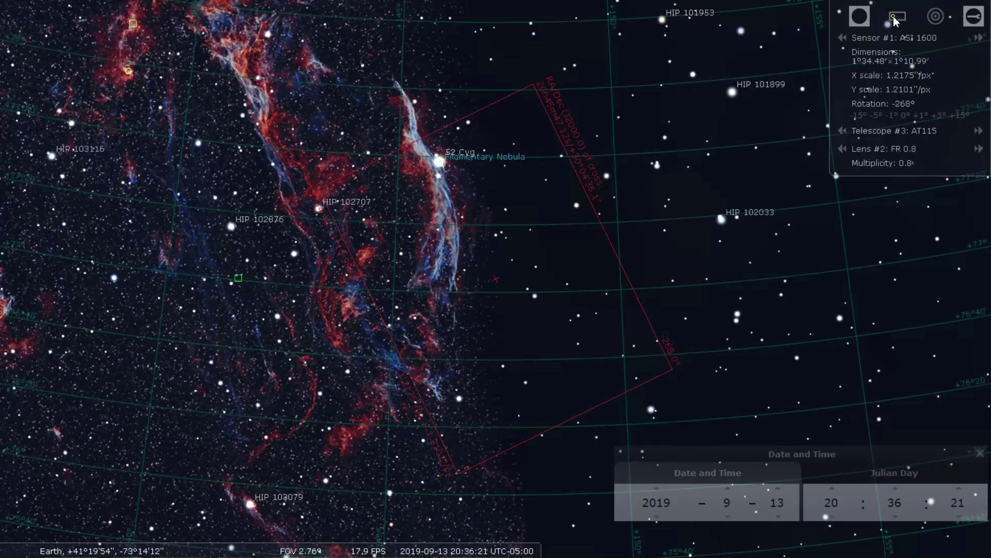
pyautogui.click(843, 38)
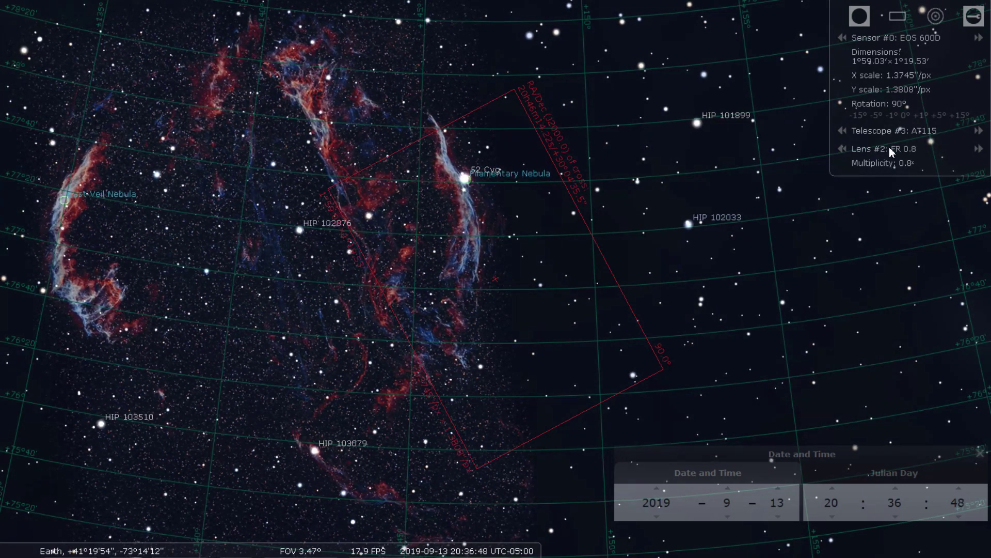
pyautogui.click(841, 131)
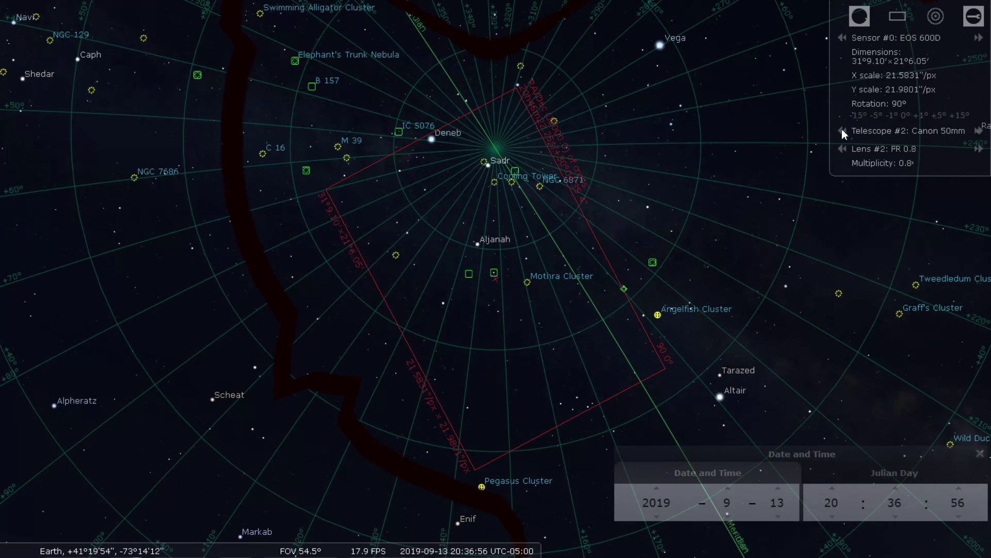
pyautogui.click(841, 131)
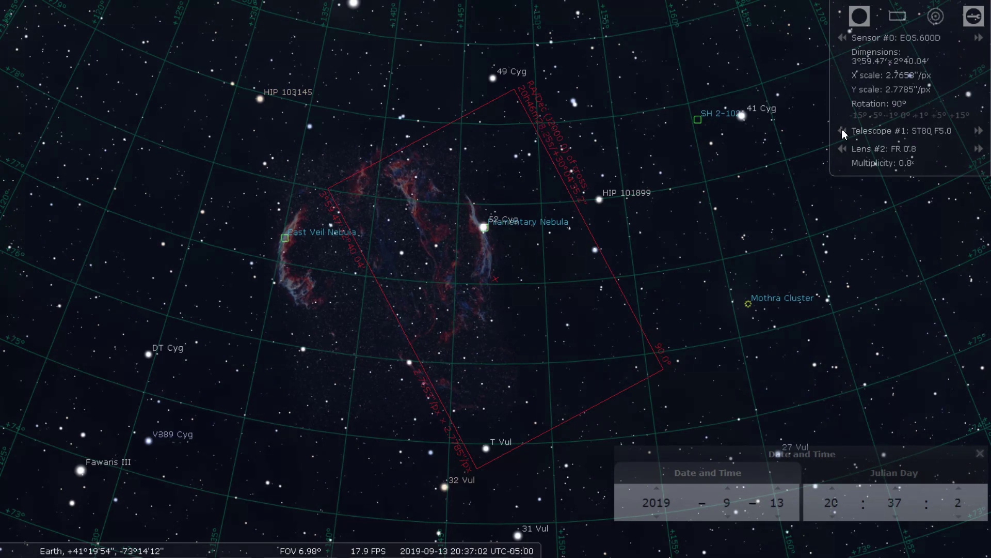
pyautogui.click(842, 131)
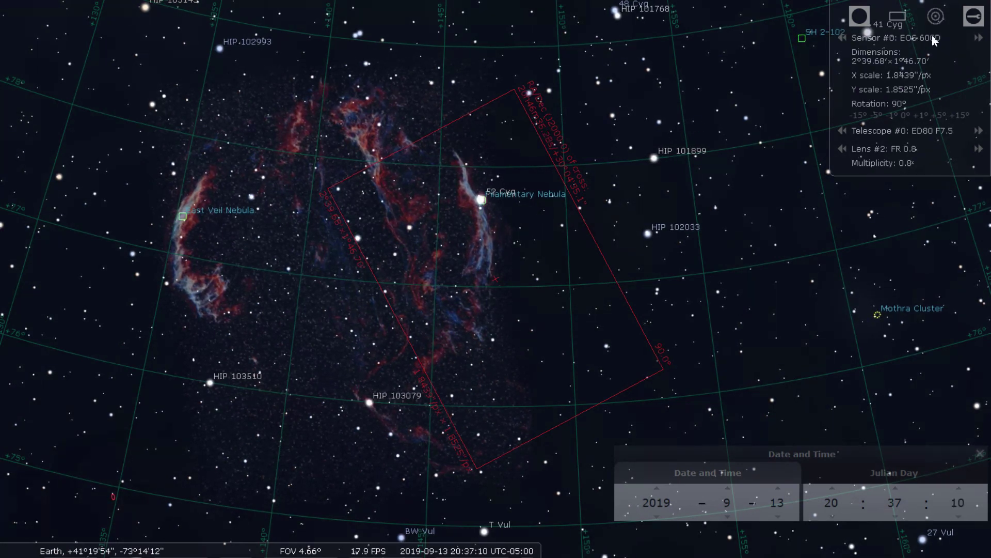
pyautogui.click(842, 131)
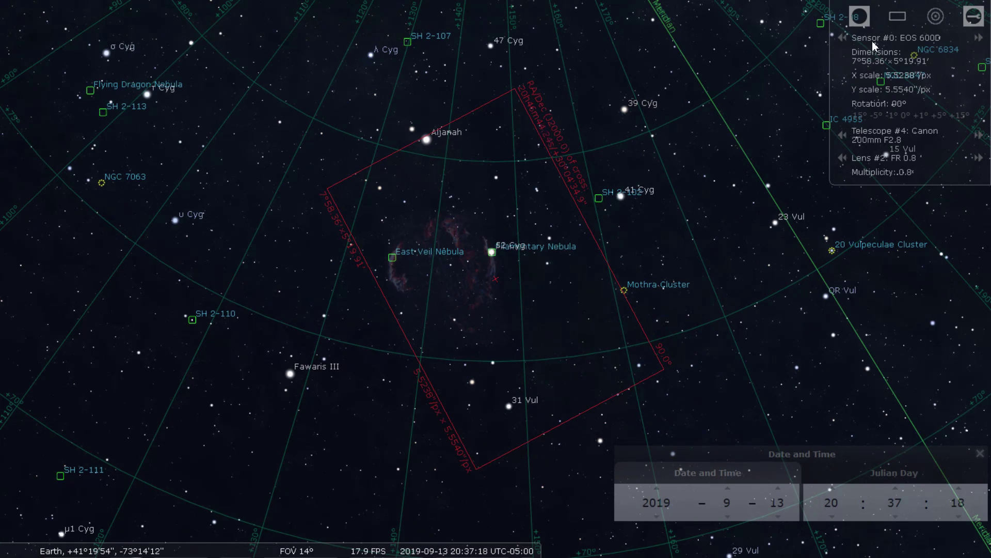
pyautogui.click(841, 134)
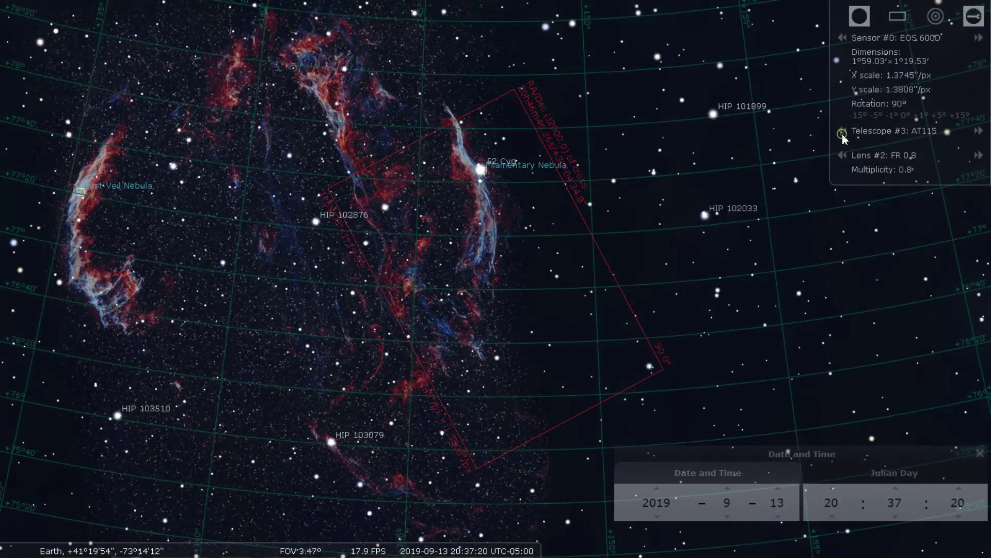
# - Switch the sensor to ASI 1600, reset its rotation to 0° and frame the upper central part of the Veil Nebula
pyautogui.click(846, 37)
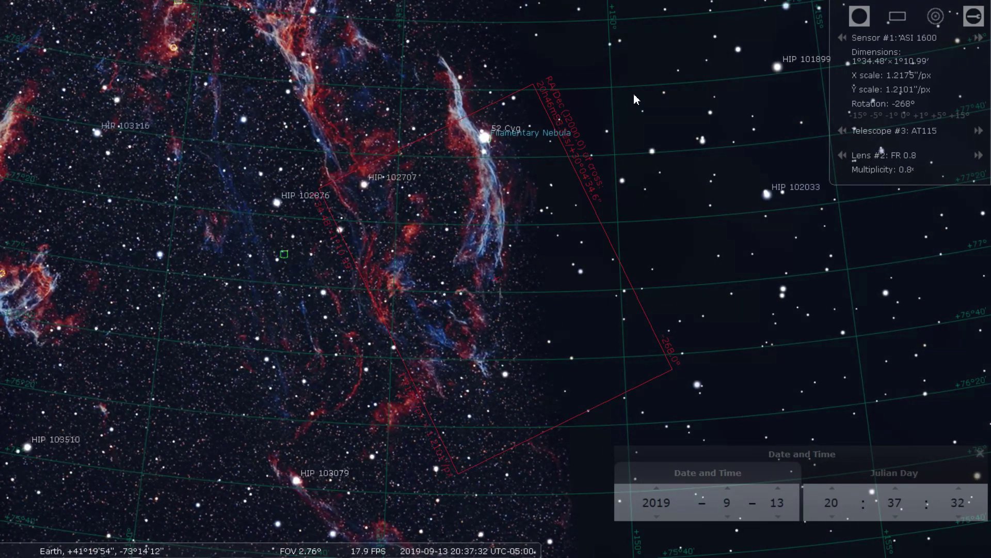
pyautogui.press('Left')
pyautogui.press('Up')
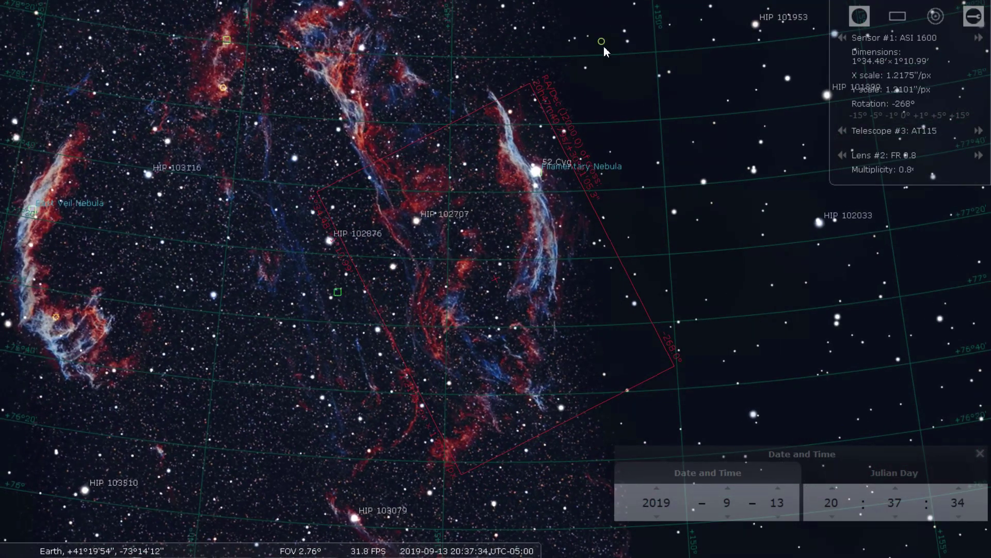
pyautogui.press('Up')
pyautogui.click(904, 115)
pyautogui.press('Left')
pyautogui.press('Up')
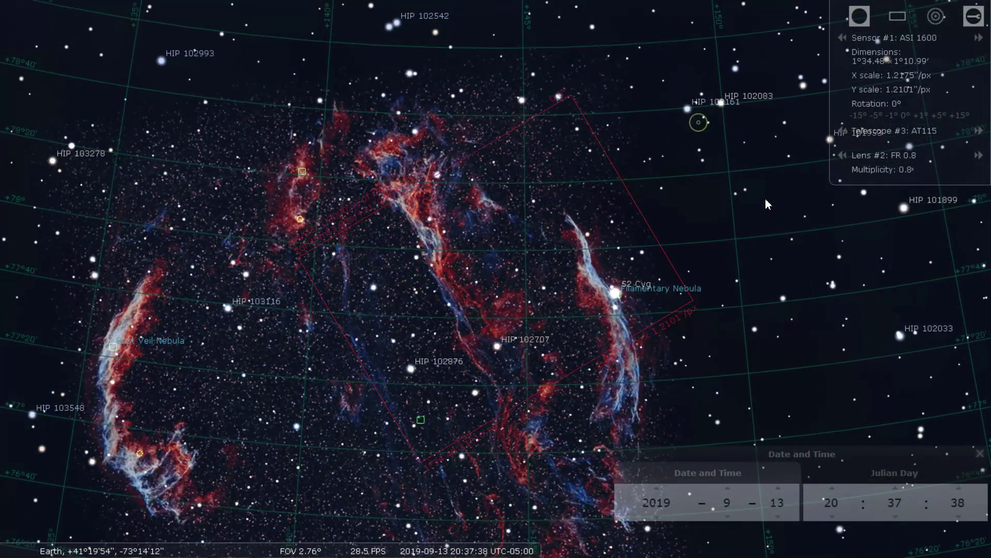
pyautogui.press('Left')
pyautogui.press('Up')
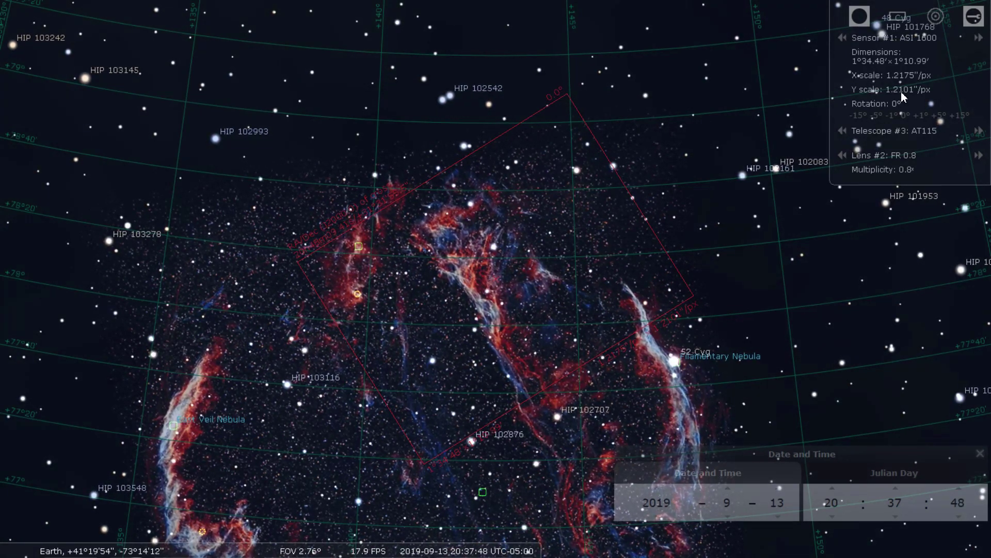
# - Rotate the ASI 1600 sensor frame to -90°
pyautogui.click(861, 115)
pyautogui.click(861, 116)
pyautogui.click(861, 116)
pyautogui.click(861, 116)
pyautogui.click(860, 116)
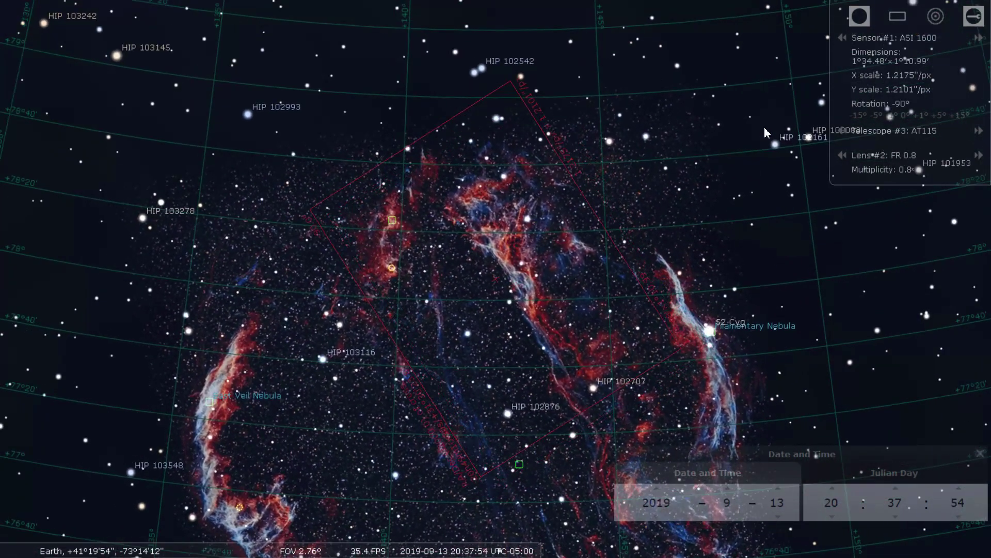
pyautogui.click(943, 116)
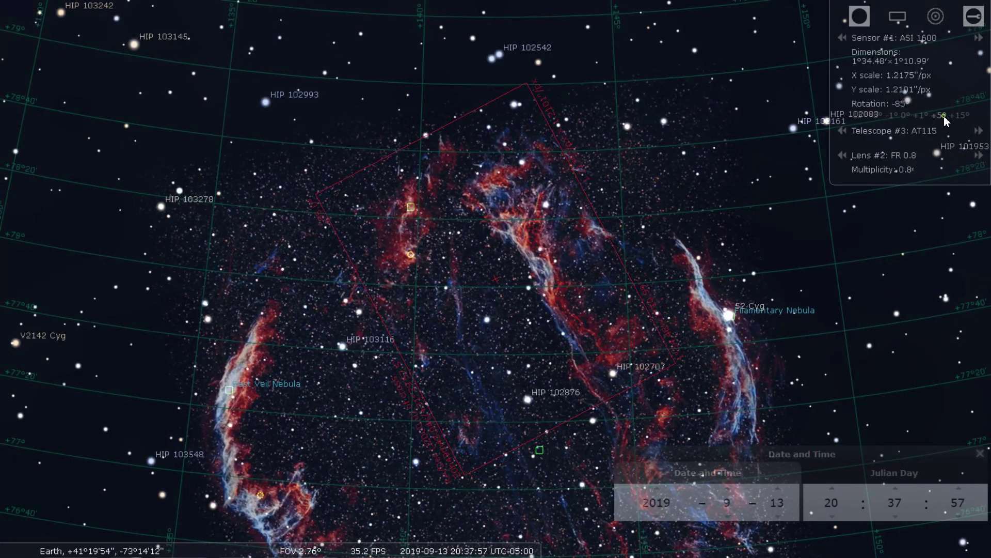
pyautogui.click(890, 116)
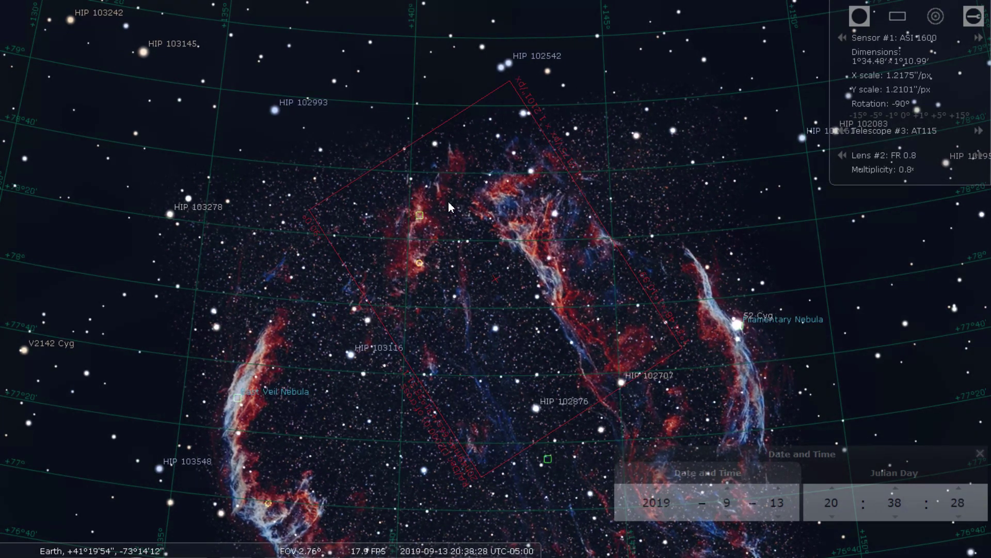
# - Select Fleming's Triangular Wisp (NGC 6979) and turn the sensor frame off and on again to center it on the object
pyautogui.click(420, 215)
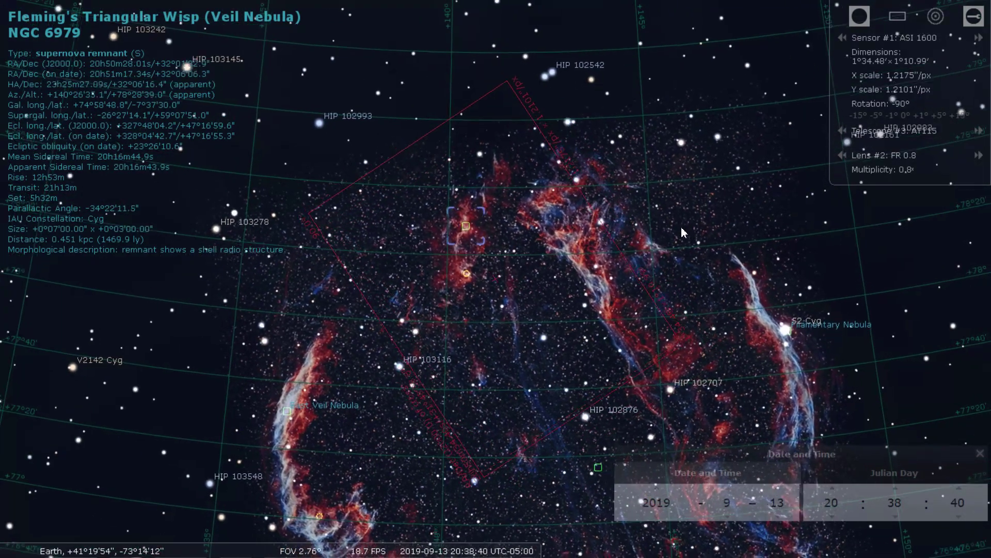
pyautogui.click(897, 16)
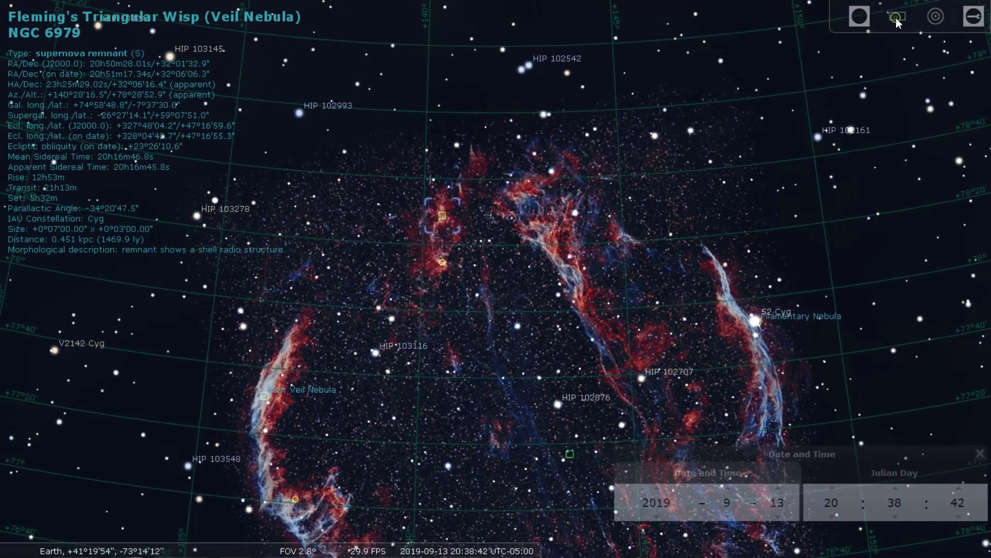
pyautogui.click(905, 12)
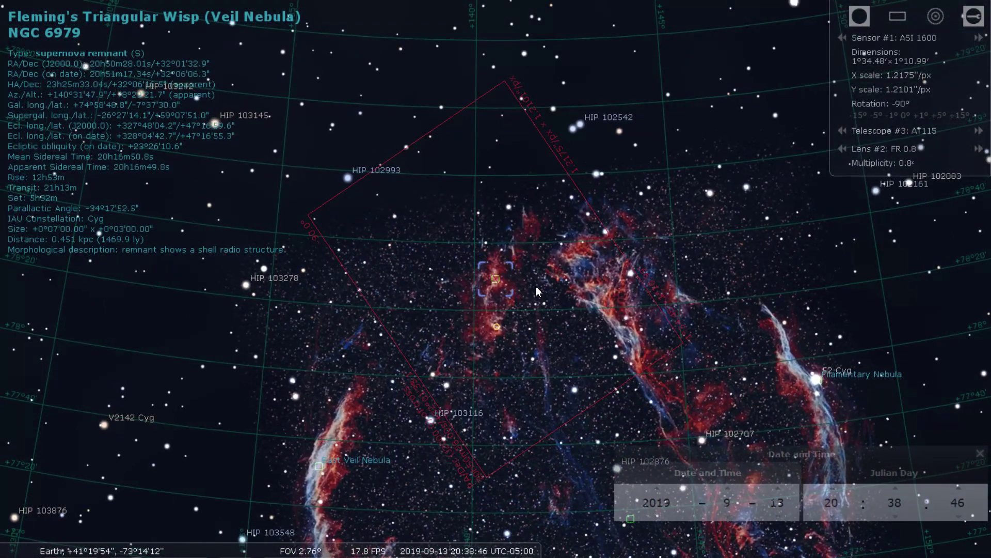
# - Reframe the ASI 1600 sensor over Fleming's Triangular Wisp and the red-blue filament beside it, and select the star near the frame's center
pyautogui.moveTo(728, 300); pyautogui.dragTo(639, 230)
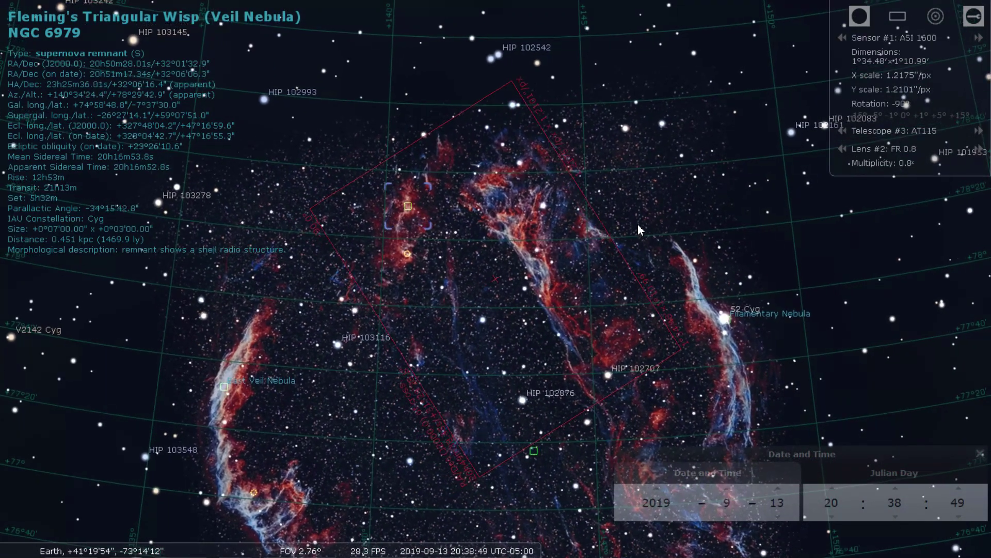
pyautogui.click(528, 287)
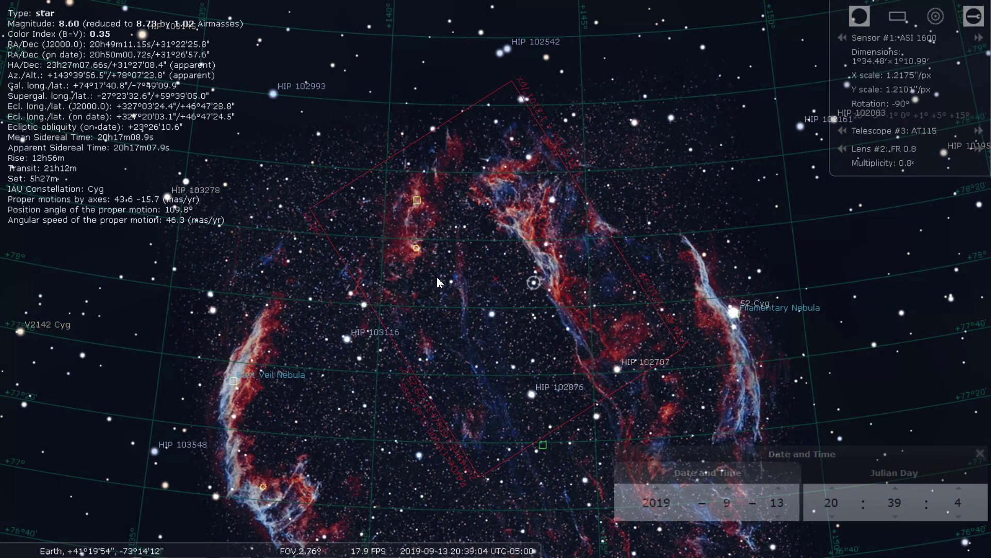
# - Leave full-screen mode, switch to Astro Photography Tool, examine its custom objects list with coordinates, and return to Stellarium
pyautogui.moveTo(416, 550)
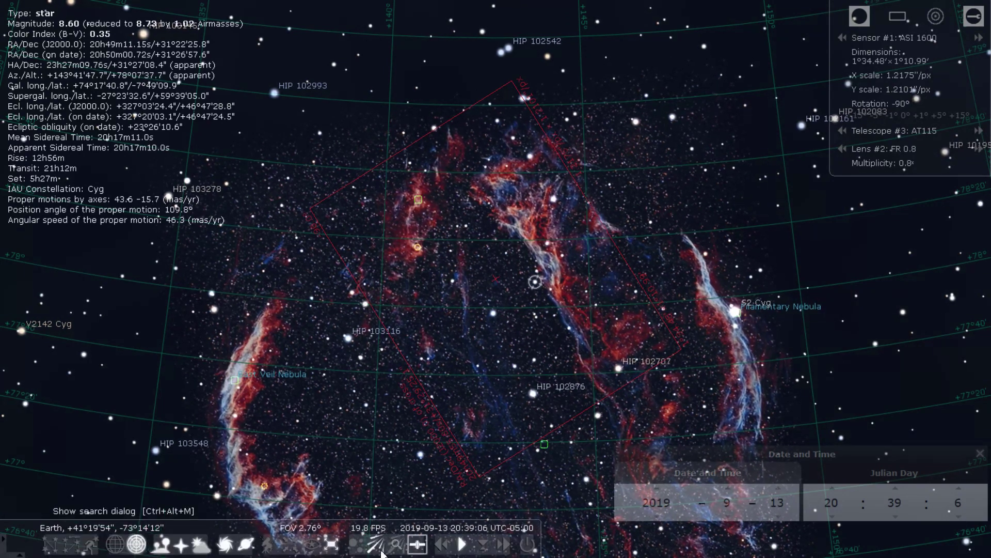
pyautogui.click(331, 545)
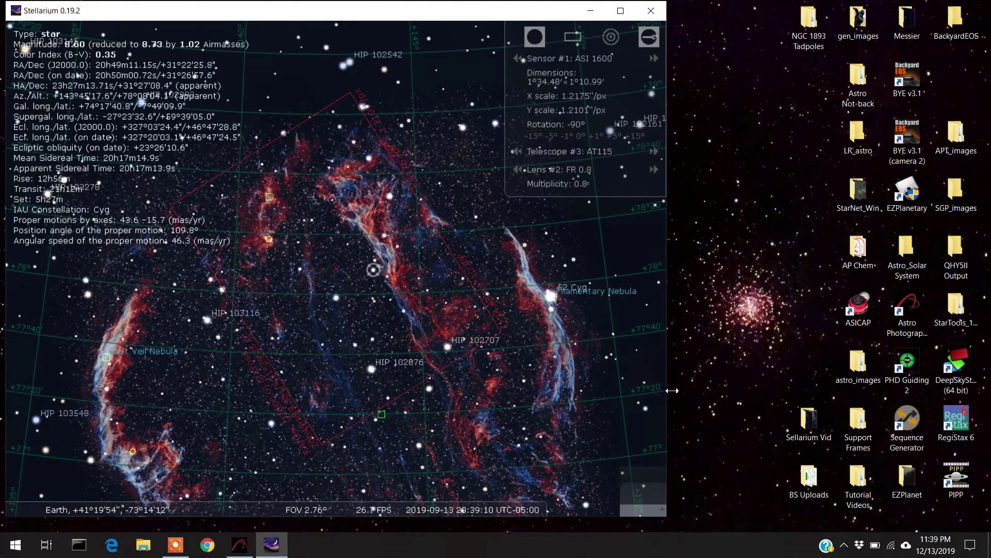
pyautogui.click(239, 545)
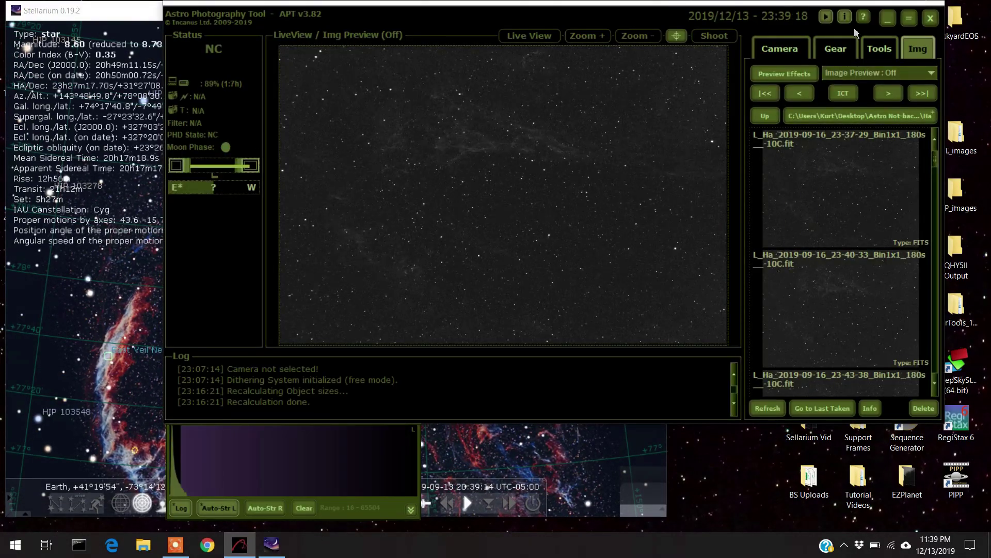
pyautogui.click(842, 56)
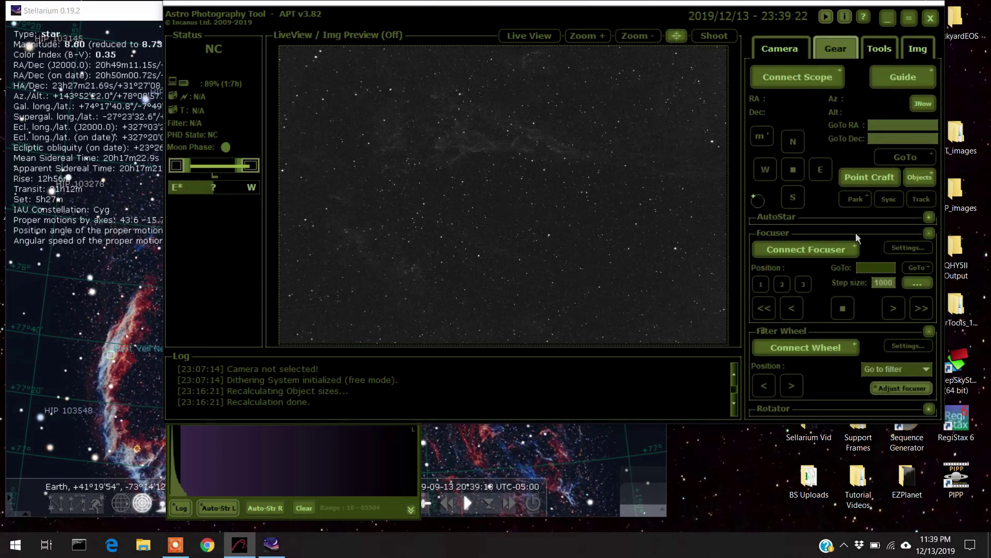
pyautogui.click(918, 177)
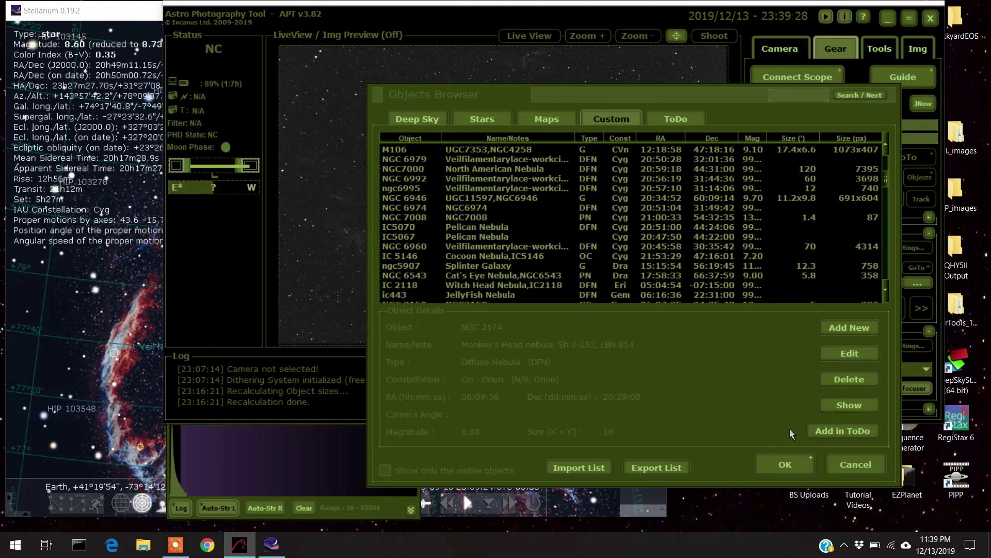
pyautogui.click(887, 20)
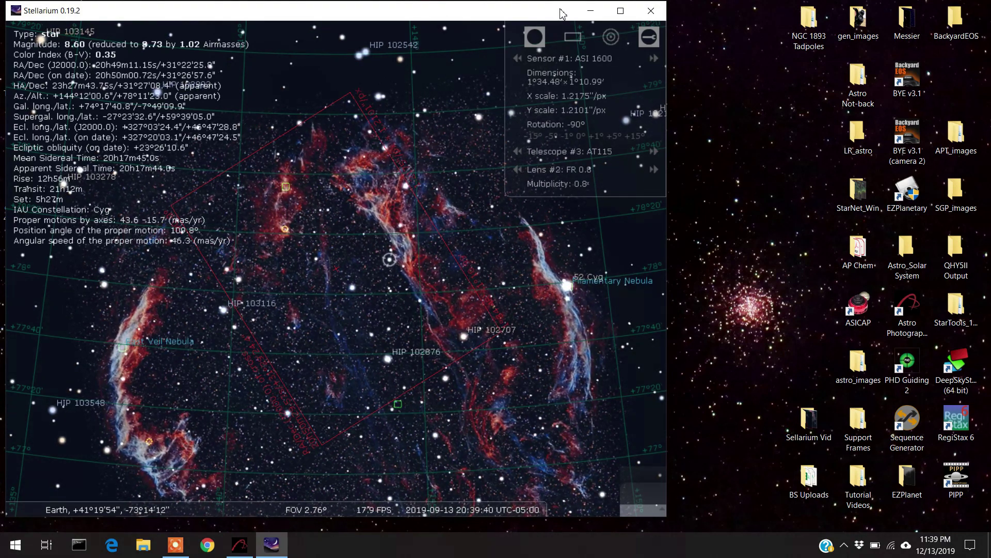
# - Widen the Stellarium window to nearly the full screen width and shift the sky to recenter the nebula in the sensor frame
pyautogui.moveTo(667, 251); pyautogui.dragTo(968, 246)
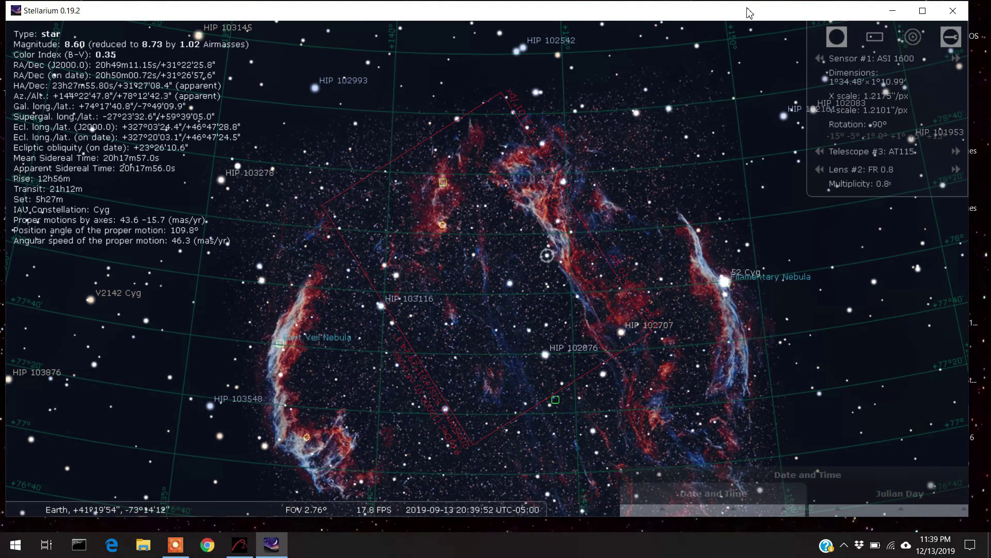
pyautogui.moveTo(702, 152); pyautogui.dragTo(673, 150)
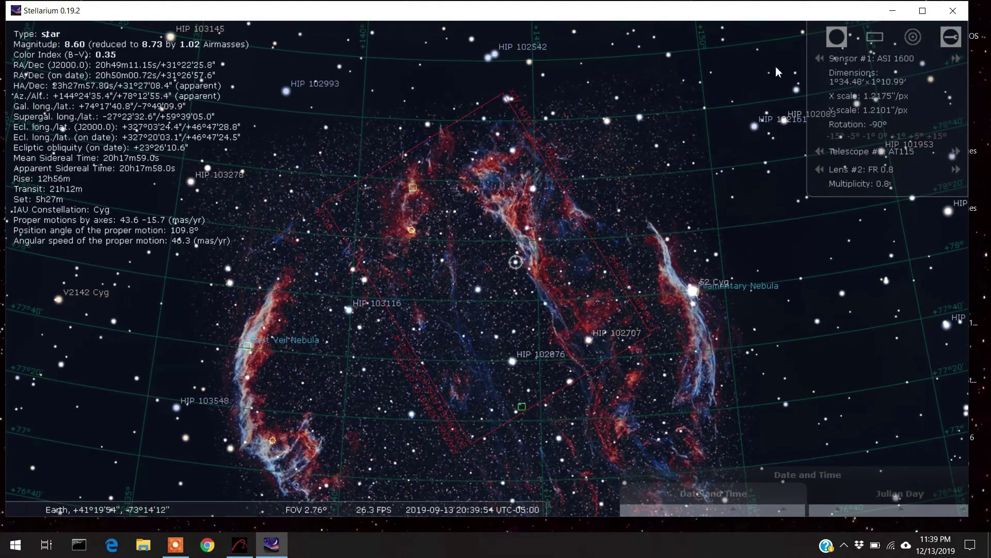
# - Review the Oculars settings for general options, eyepieces, lenses, the EOS 600D and ASI 1600 sensors, and telescopes
pyautogui.click(951, 43)
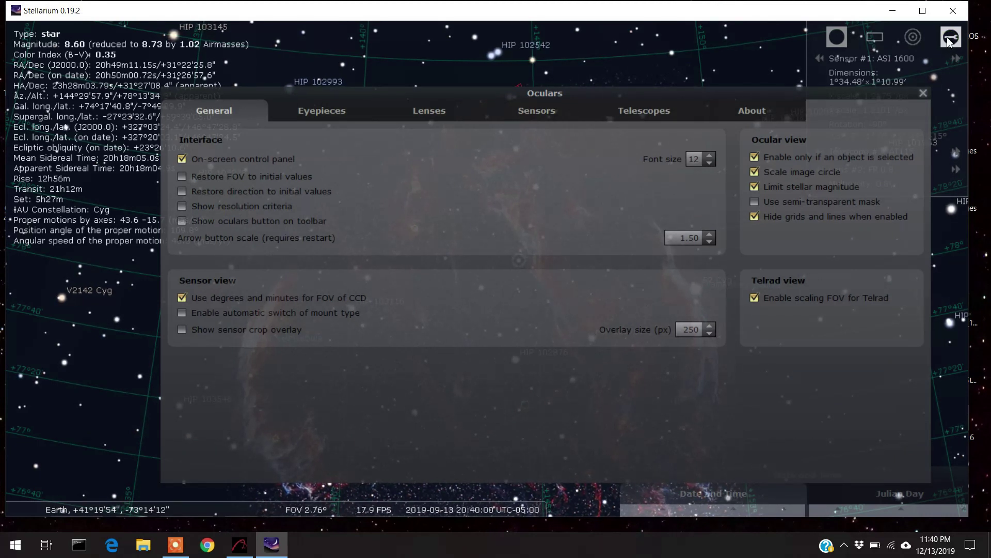
pyautogui.click(324, 111)
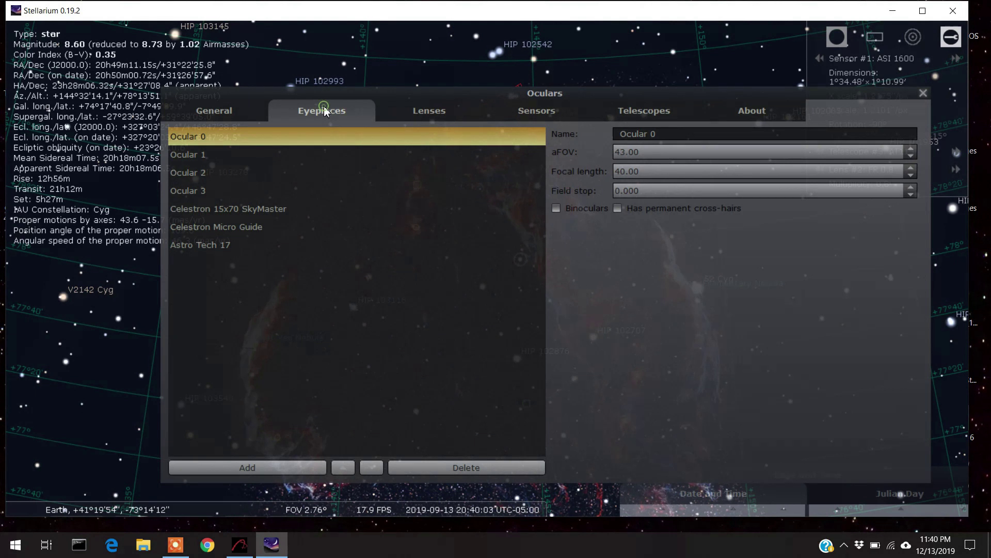
pyautogui.click(426, 111)
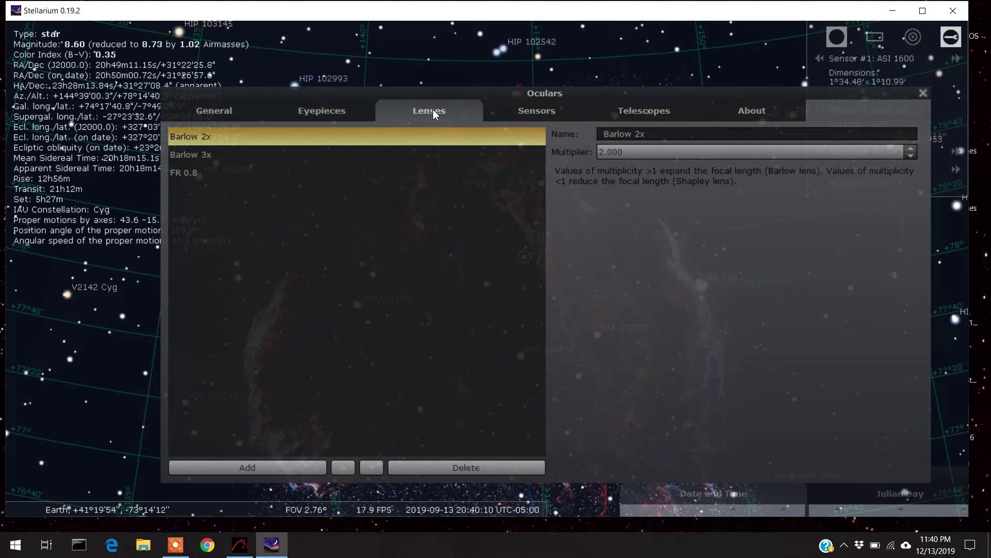
pyautogui.click(522, 113)
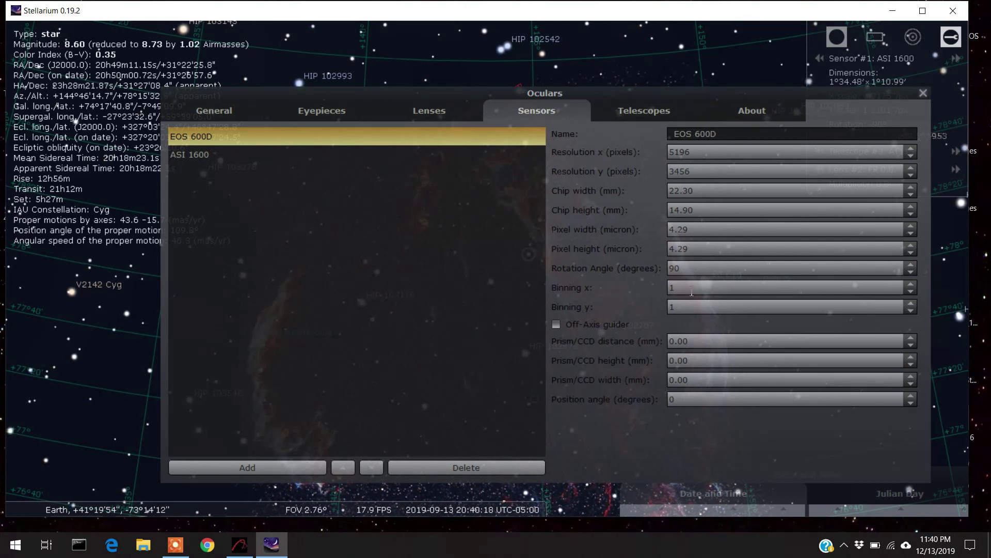
pyautogui.click(203, 155)
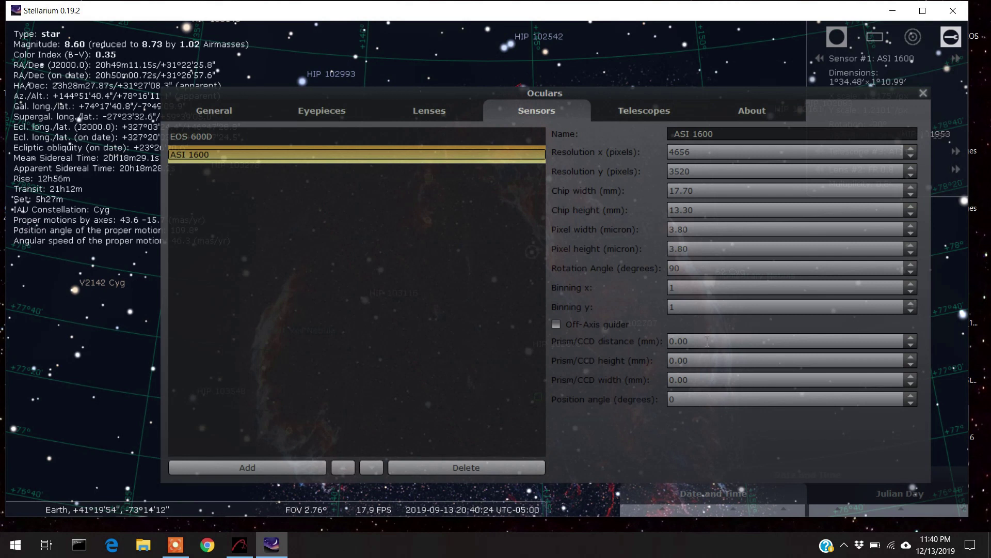
pyautogui.click(663, 115)
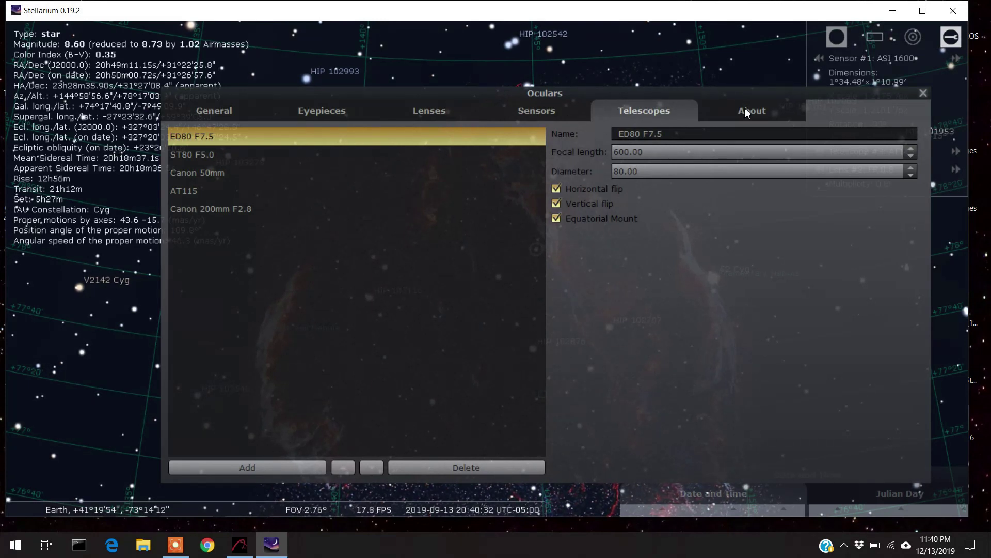
pyautogui.click(923, 93)
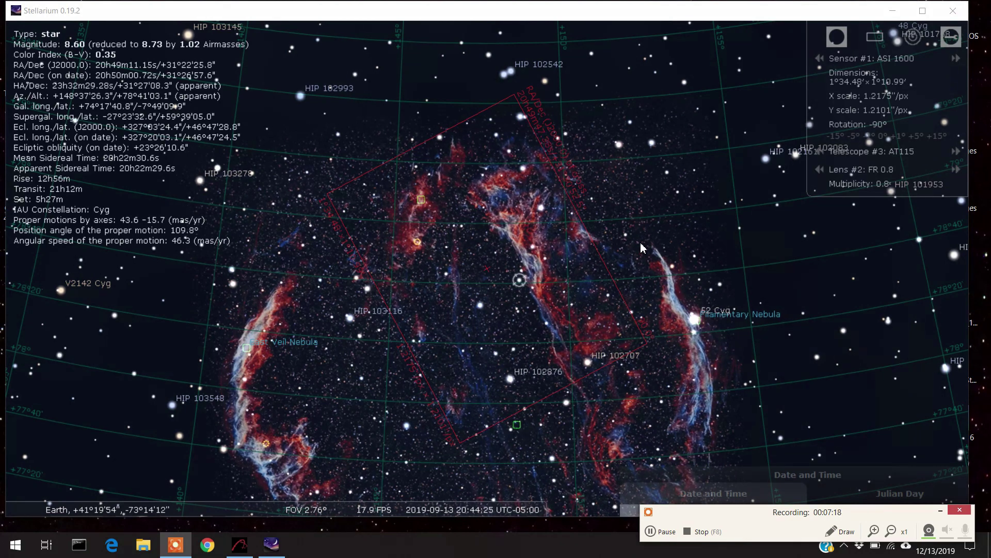
# - Select a star near the center of the ASI 1600 sensor frame to read its RA/Dec coordinates
pyautogui.click(627, 233)
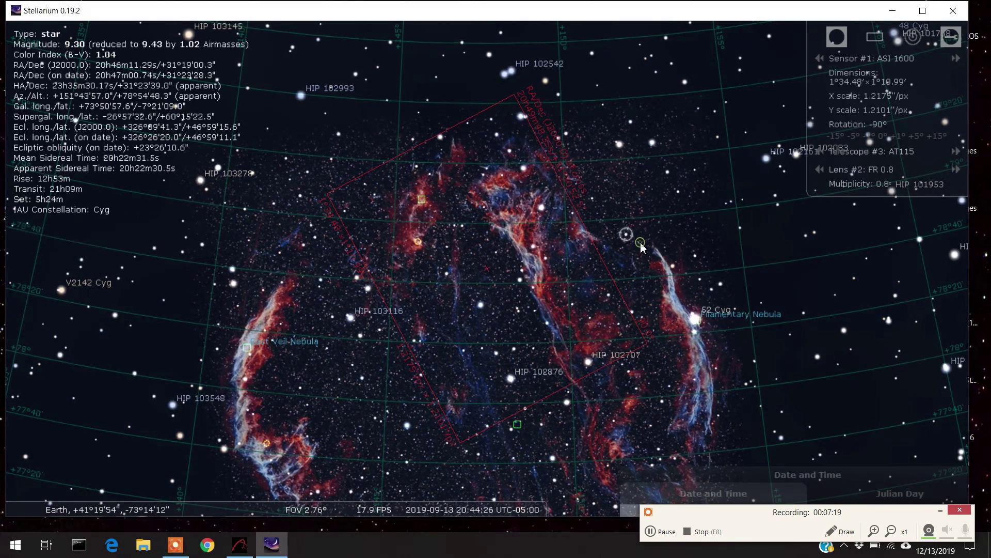
pyautogui.click(496, 252)
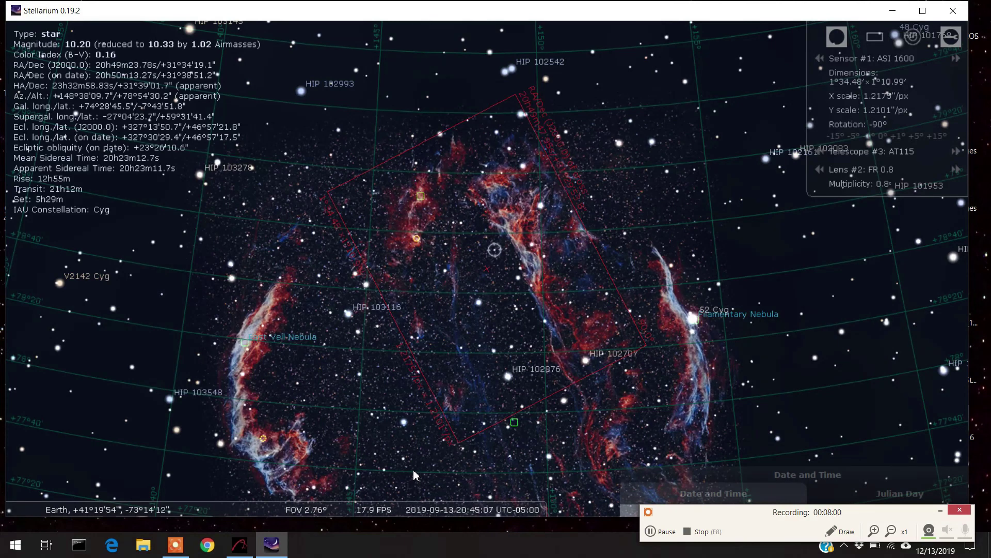
# - Switch to Astro Photography Tool, cancel the Objects Browser to view the image preview, and return to Stellarium
pyautogui.click(239, 546)
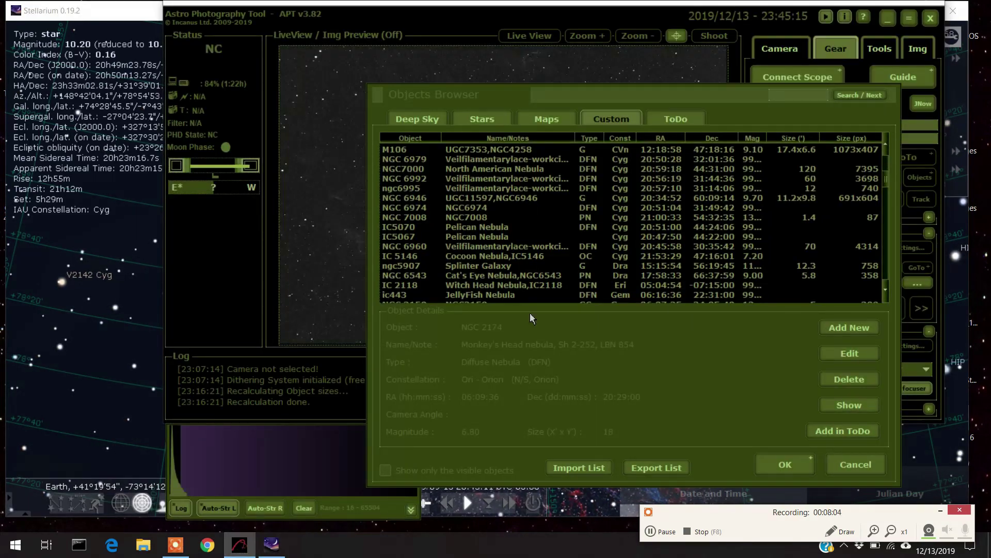
pyautogui.click(853, 465)
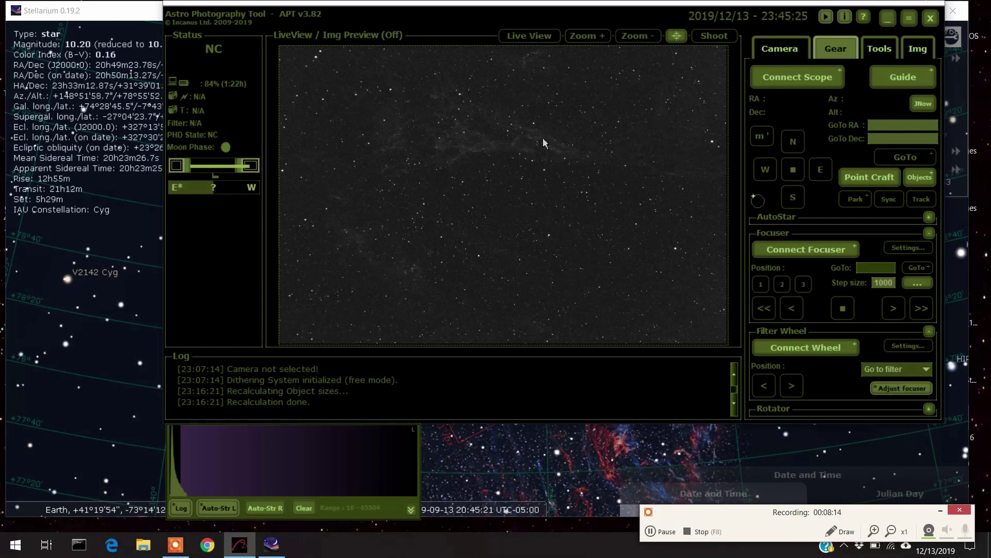
pyautogui.click(133, 19)
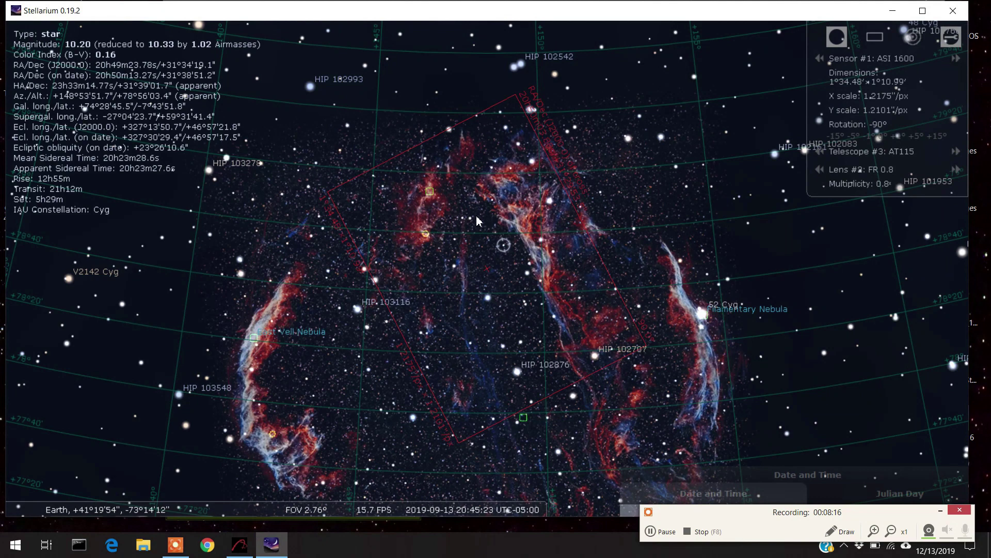